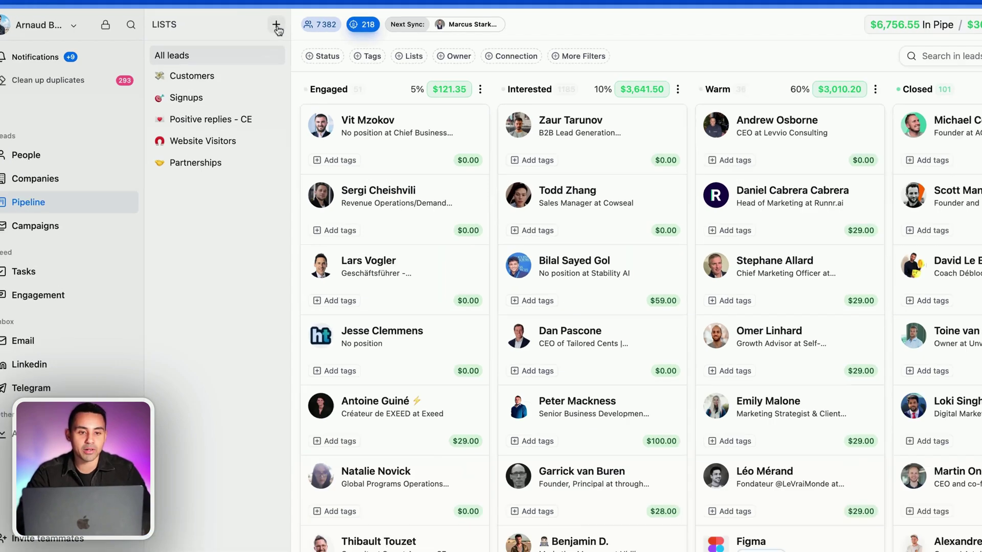
Step: Start a new list from a template and compare the Service Business and Startup templates
{"action": "left_click", "coordinate": [276, 27]}
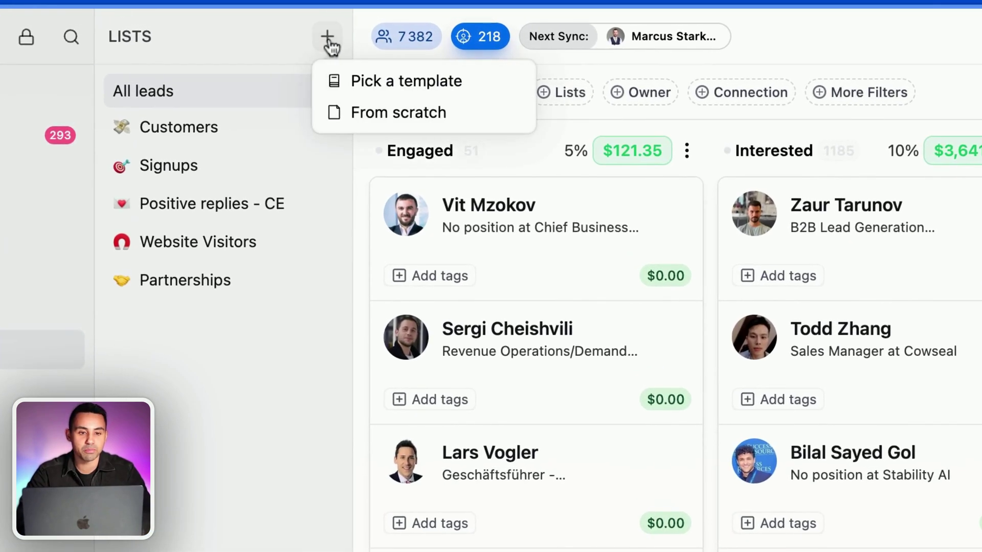
{"action": "left_click", "coordinate": [399, 88]}
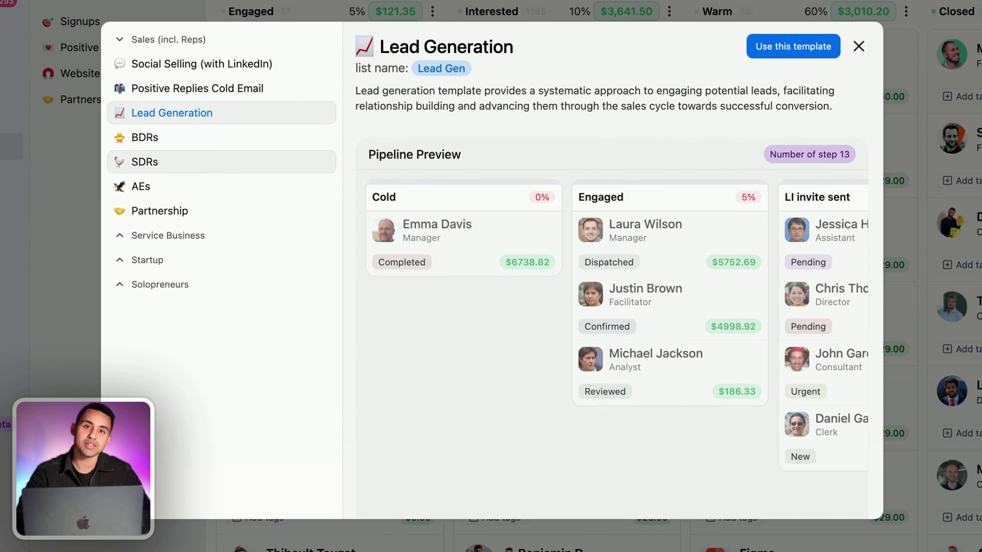
{"action": "left_click", "coordinate": [188, 239]}
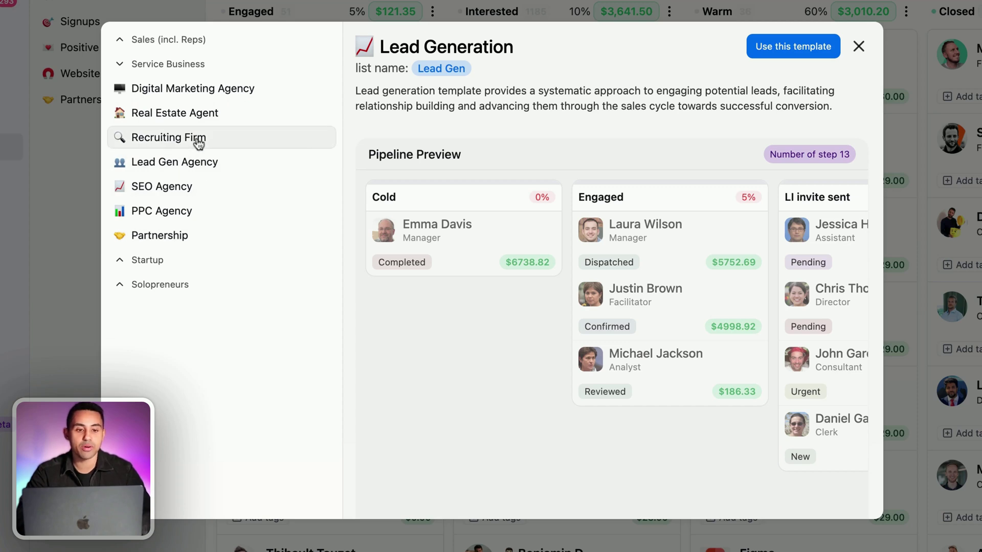
{"action": "left_click", "coordinate": [193, 118]}
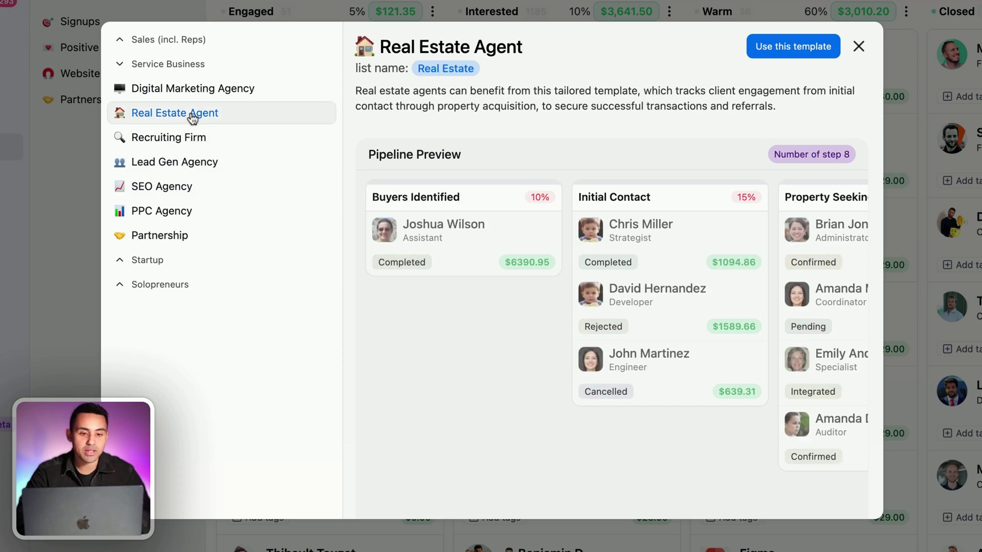
{"action": "left_click", "coordinate": [212, 89]}
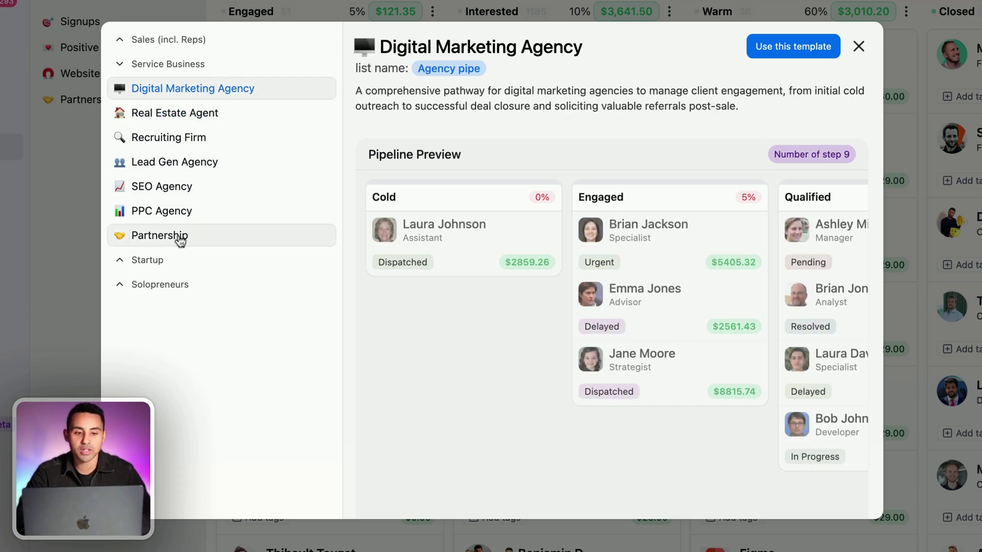
{"action": "left_click", "coordinate": [158, 260]}
{"action": "left_click", "coordinate": [217, 143]}
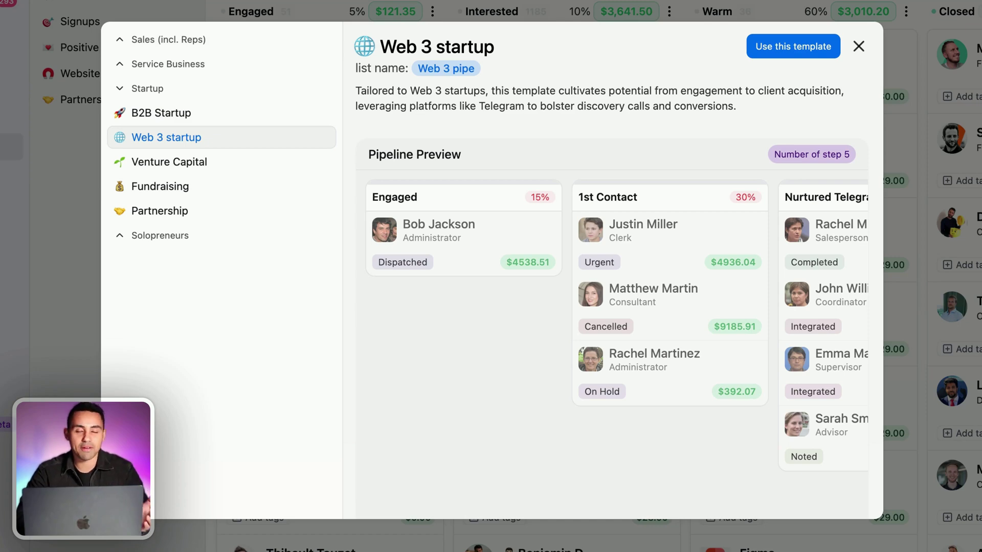
Step: Pick the Lead Generation template under Sales and build the Lead Gen pipeline from it
{"action": "left_click", "coordinate": [184, 41]}
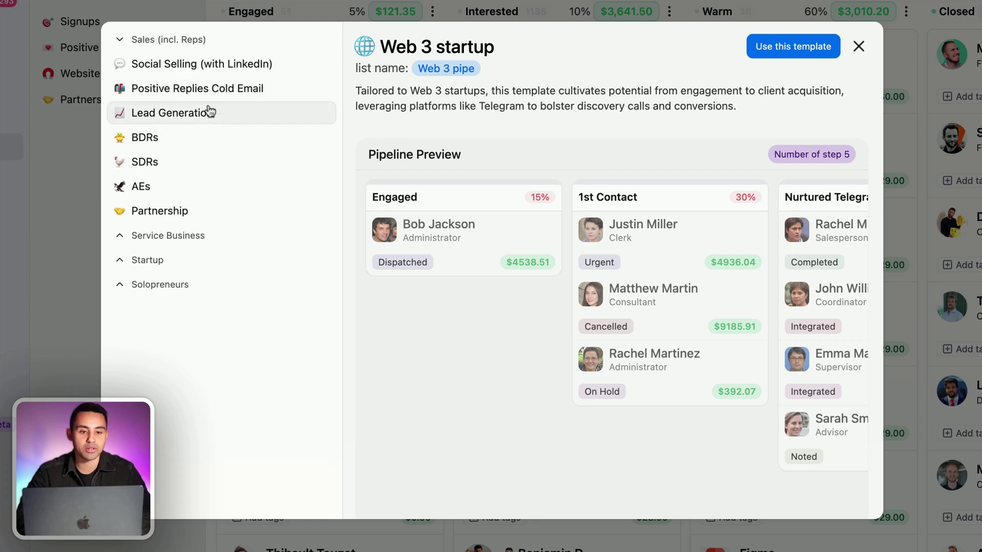
{"action": "left_click", "coordinate": [198, 119]}
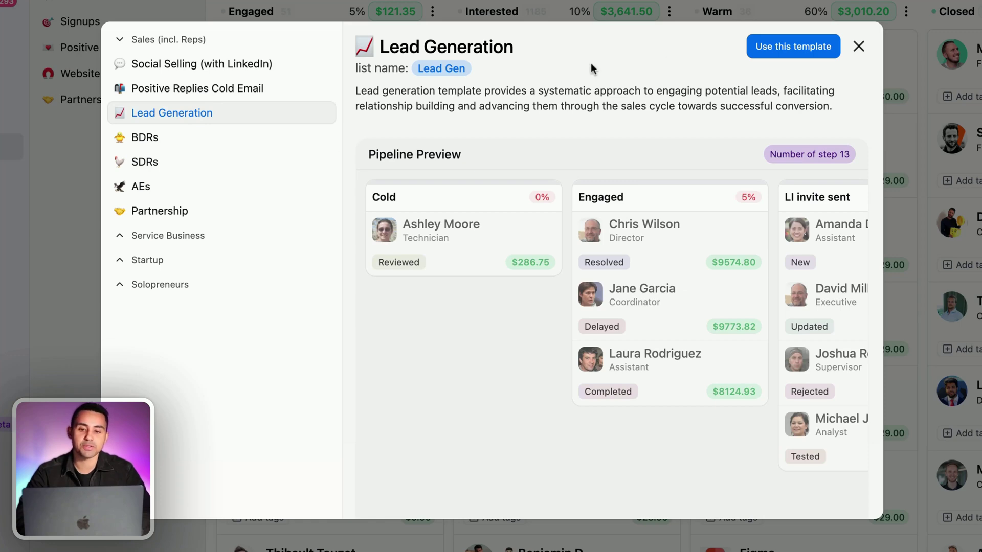
{"action": "left_click", "coordinate": [784, 51]}
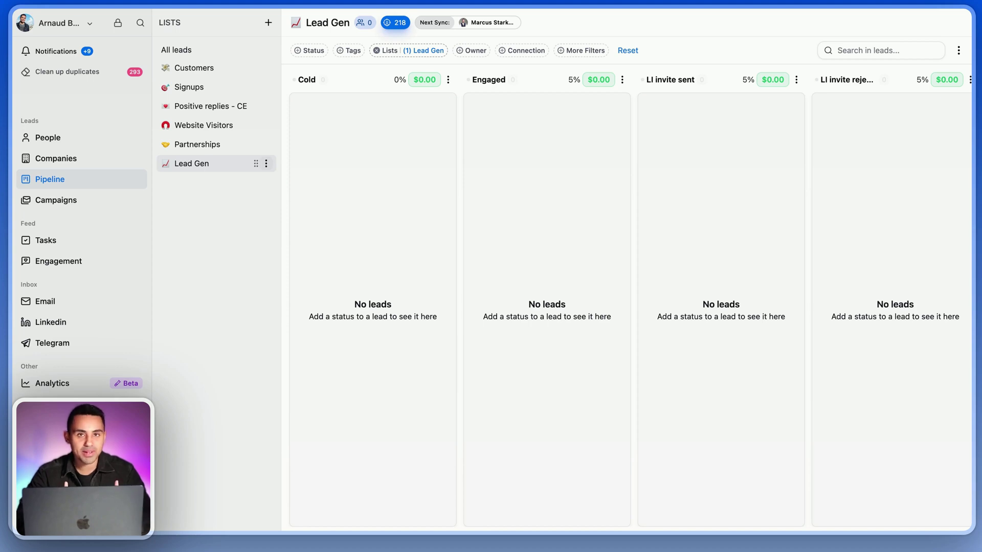
Step: Open and dismiss the Lead Gen list options, then briefly drag the Engaged stage column
{"action": "left_click", "coordinate": [266, 163]}
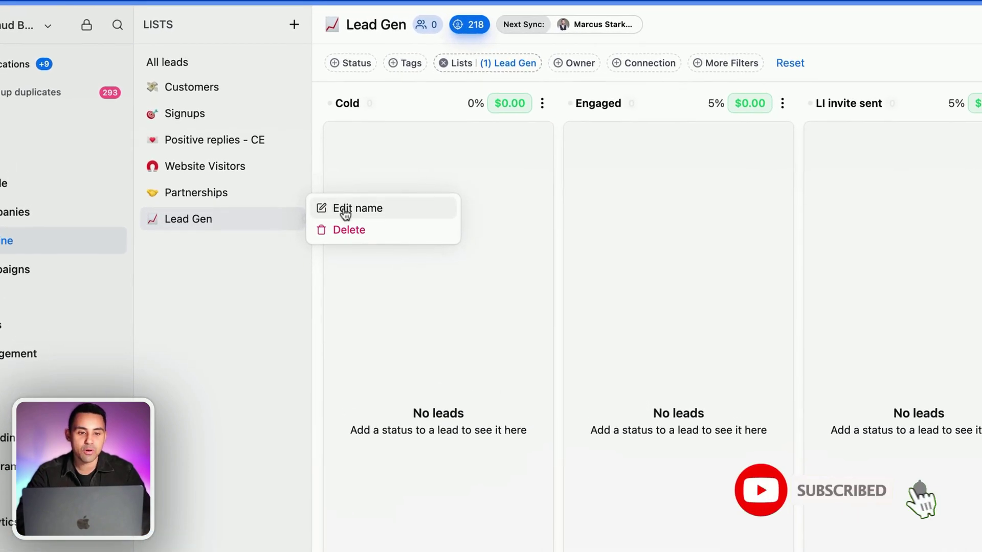
{"action": "left_click", "coordinate": [265, 287]}
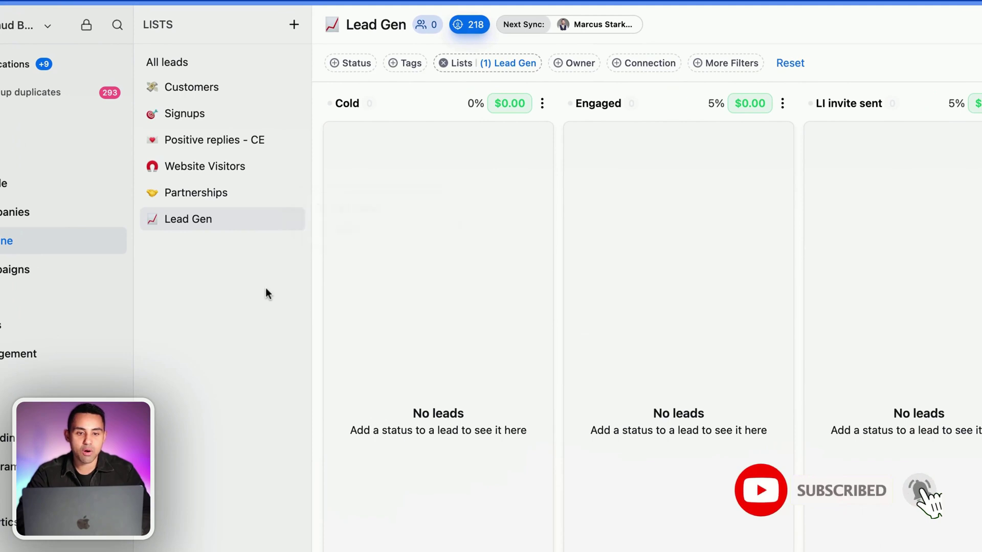
{"action": "mouse_move", "coordinate": [690, 106]}
{"action": "left_mouse_down"}
{"action": "mouse_move", "coordinate": [484, 109]}
{"action": "mouse_move", "coordinate": [873, 106]}
{"action": "mouse_move", "coordinate": [675, 110]}
{"action": "left_mouse_up"}
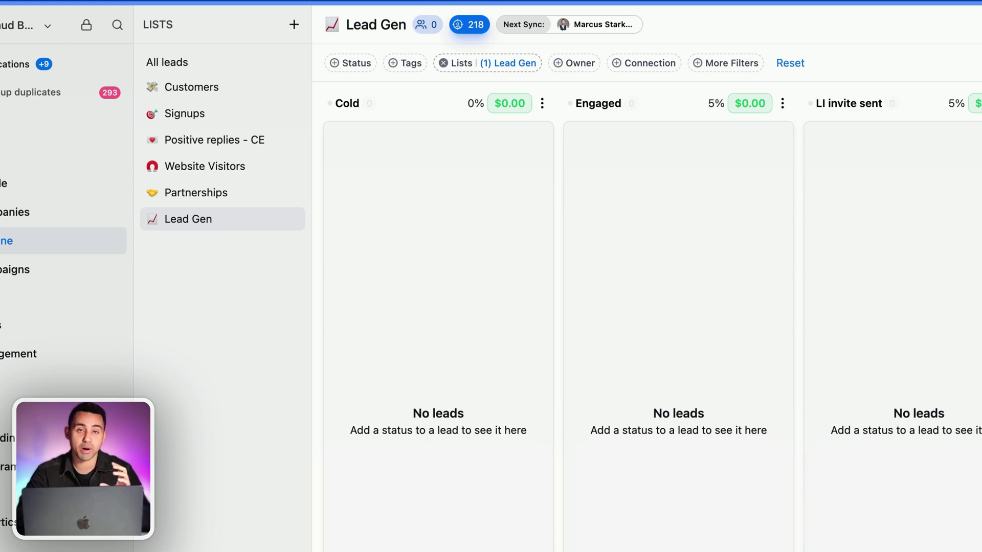
{"action": "scroll", "coordinate": [647, 328], "scroll_direction": "right", "scroll_amount": 5}
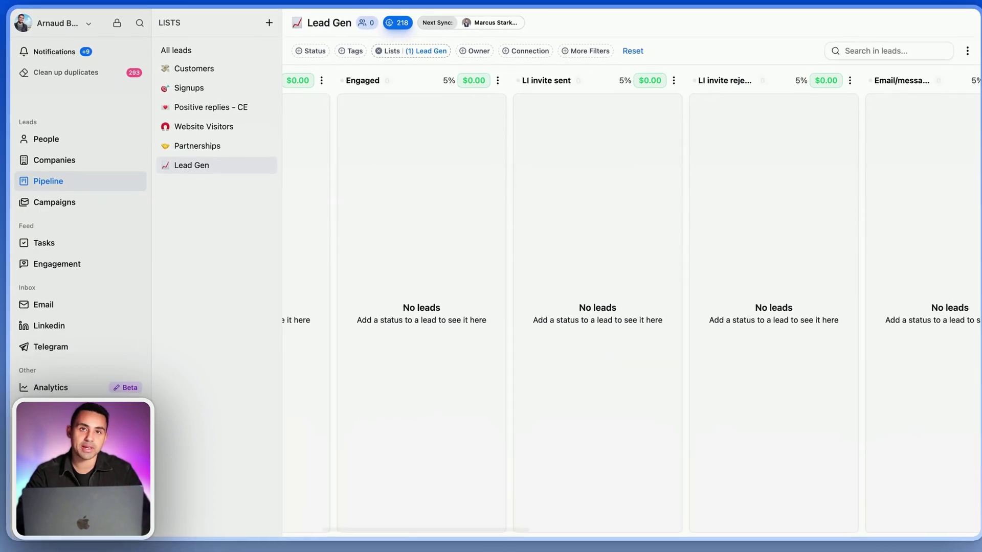
{"action": "scroll", "coordinate": [632, 306], "scroll_direction": "right", "scroll_amount": 2}
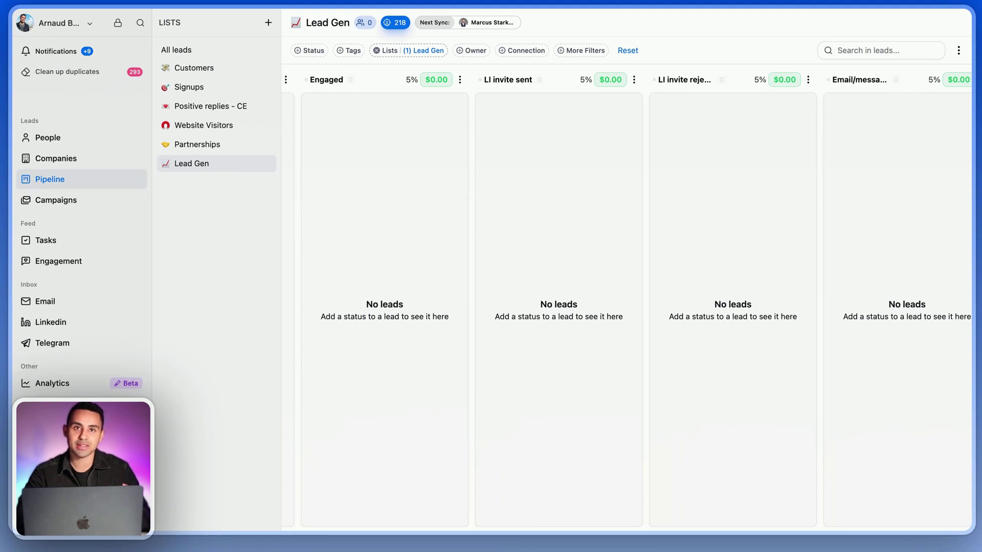
{"action": "scroll", "coordinate": [493, 161], "scroll_direction": "left", "scroll_amount": 3}
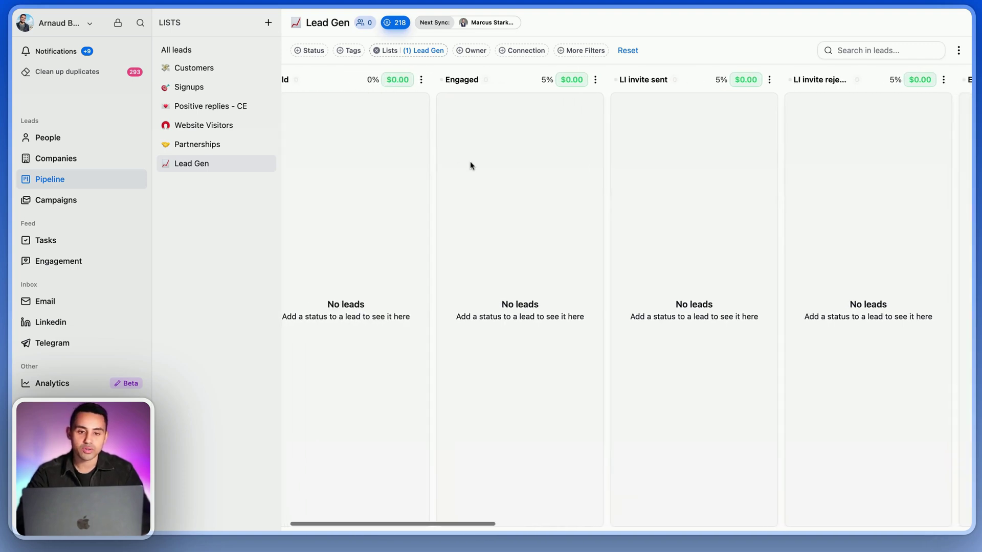
{"action": "scroll", "coordinate": [471, 162], "scroll_direction": "right", "scroll_amount": 5}
{"action": "scroll", "coordinate": [471, 162], "scroll_direction": "right", "scroll_amount": 10}
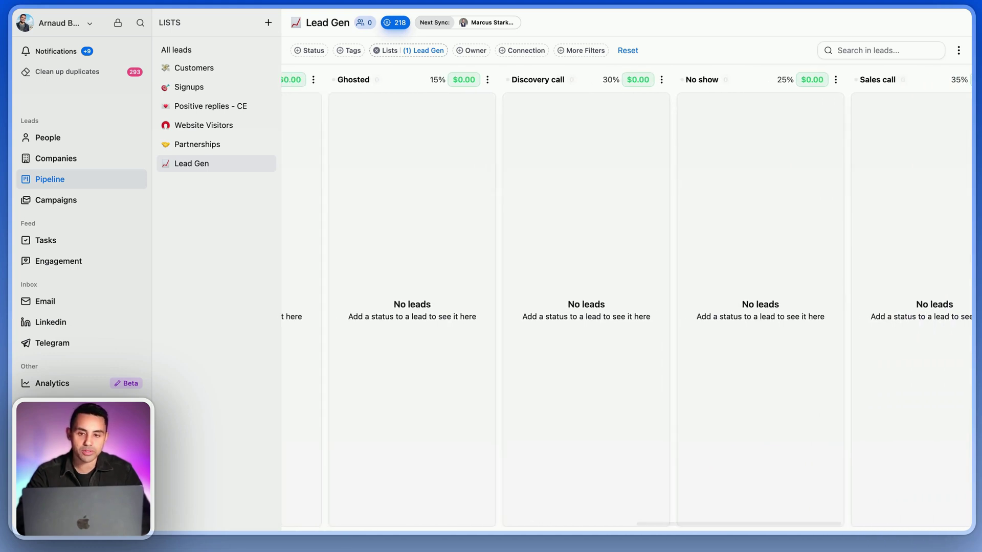
{"action": "scroll", "coordinate": [627, 299], "scroll_direction": "right", "scroll_amount": 6}
{"action": "scroll", "coordinate": [602, 139], "scroll_direction": "right", "scroll_amount": 4}
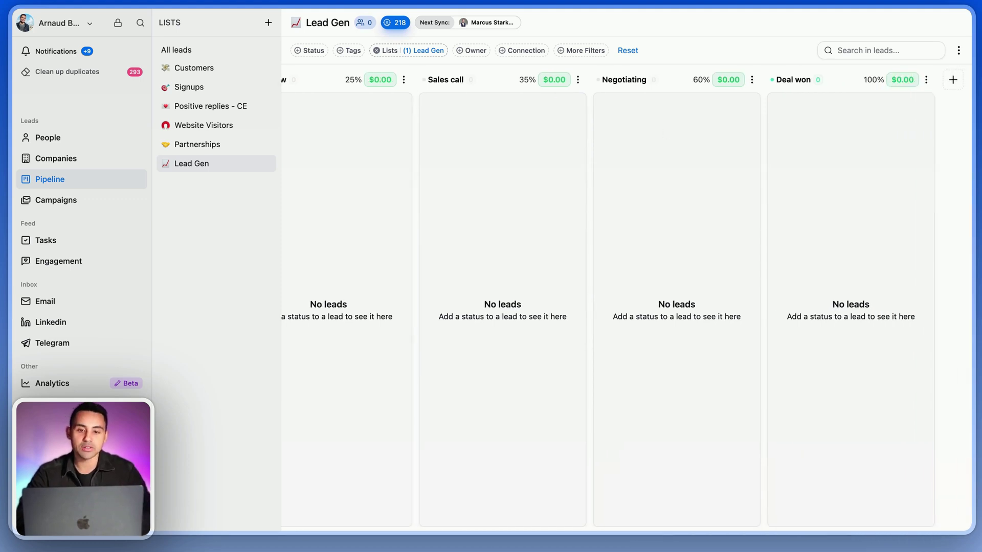
{"action": "scroll", "coordinate": [627, 299], "scroll_direction": "left", "scroll_amount": 15}
{"action": "scroll", "coordinate": [615, 104], "scroll_direction": "right", "scroll_amount": 4}
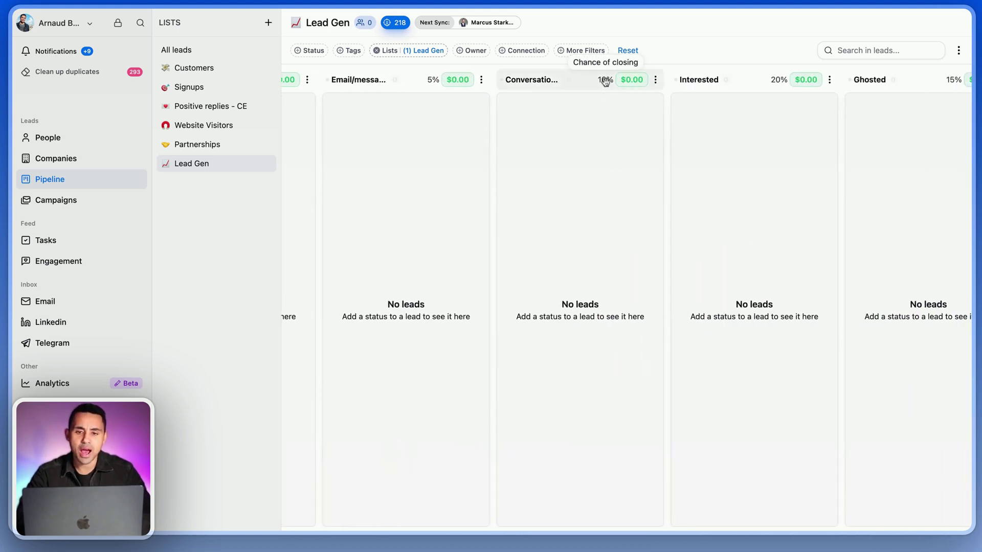
{"action": "mouse_move", "coordinate": [604, 81]}
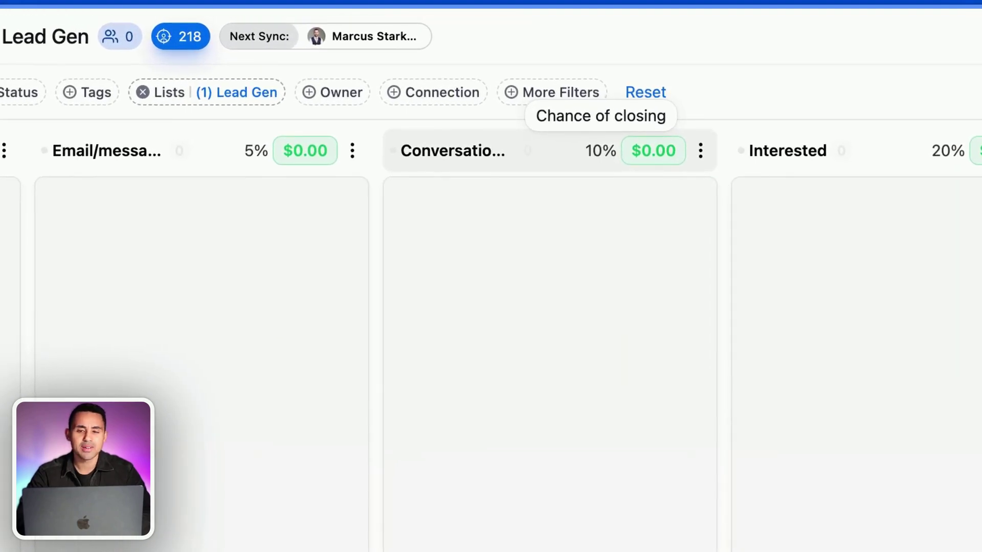
{"action": "scroll", "coordinate": [623, 163], "scroll_direction": "left", "scroll_amount": 3}
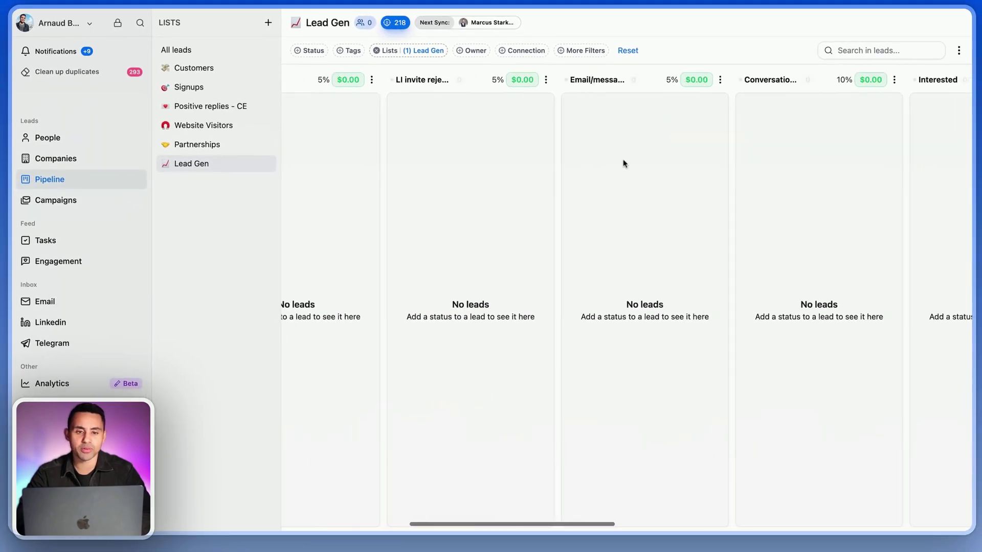
{"action": "scroll", "coordinate": [623, 164], "scroll_direction": "left", "scroll_amount": 5}
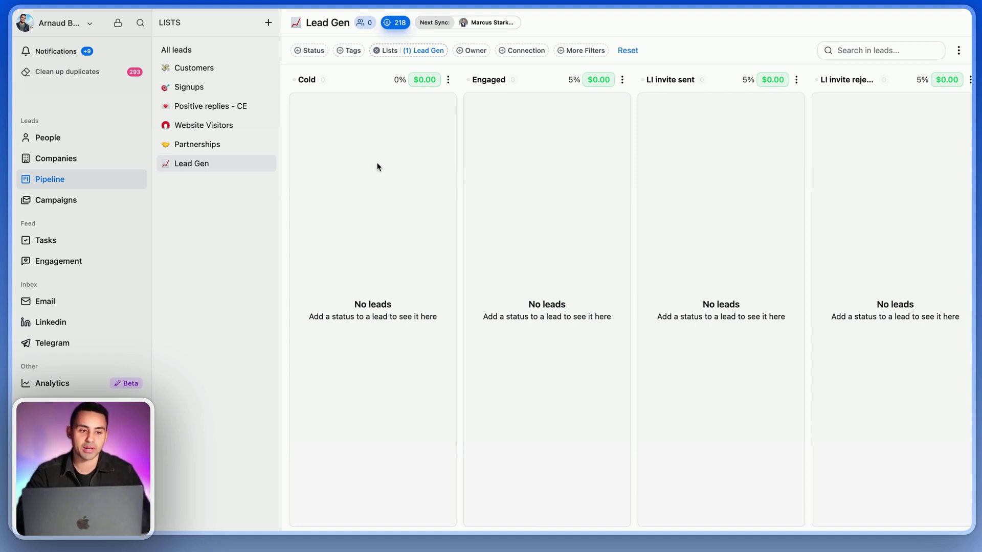
Step: Open the top lead's details from the All leads people table
{"action": "left_click", "coordinate": [79, 140]}
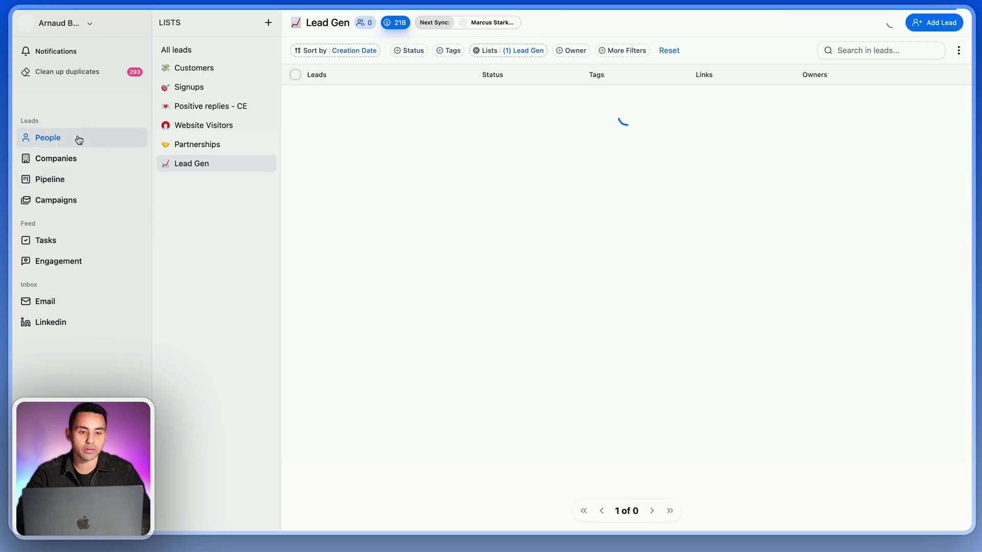
{"action": "left_click", "coordinate": [202, 56]}
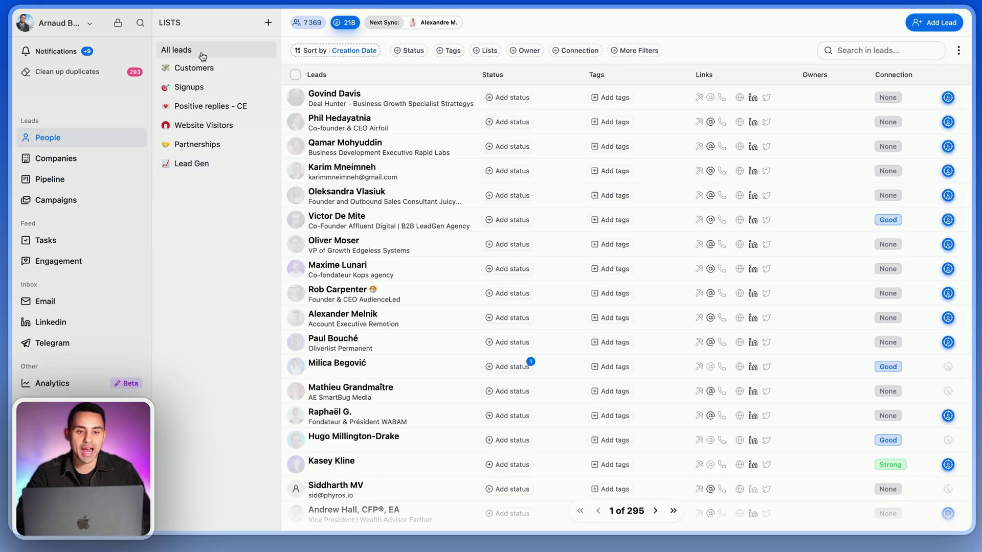
{"action": "left_click", "coordinate": [354, 98]}
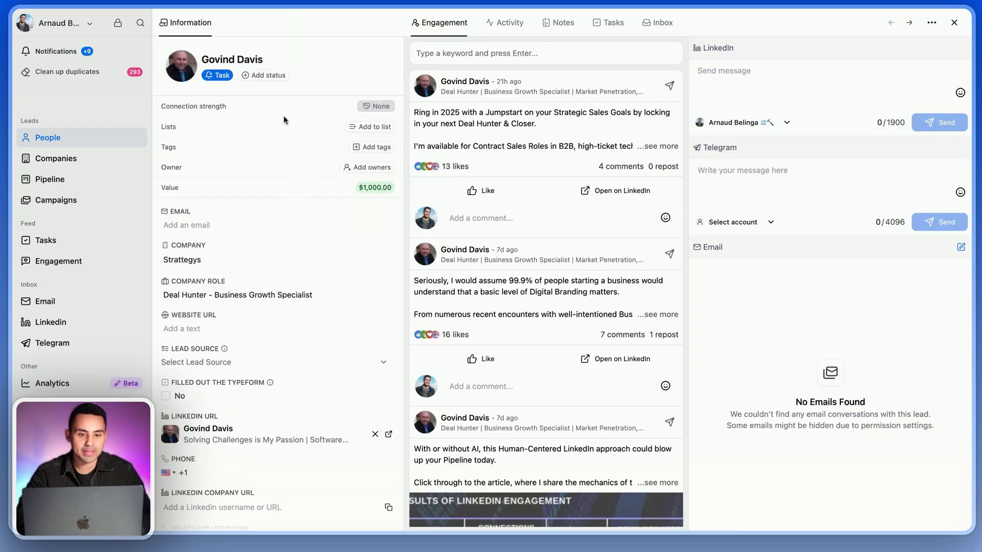
Step: Add the lead to the Lead Gen list with status Cold and close its panel
{"action": "left_click", "coordinate": [375, 126]}
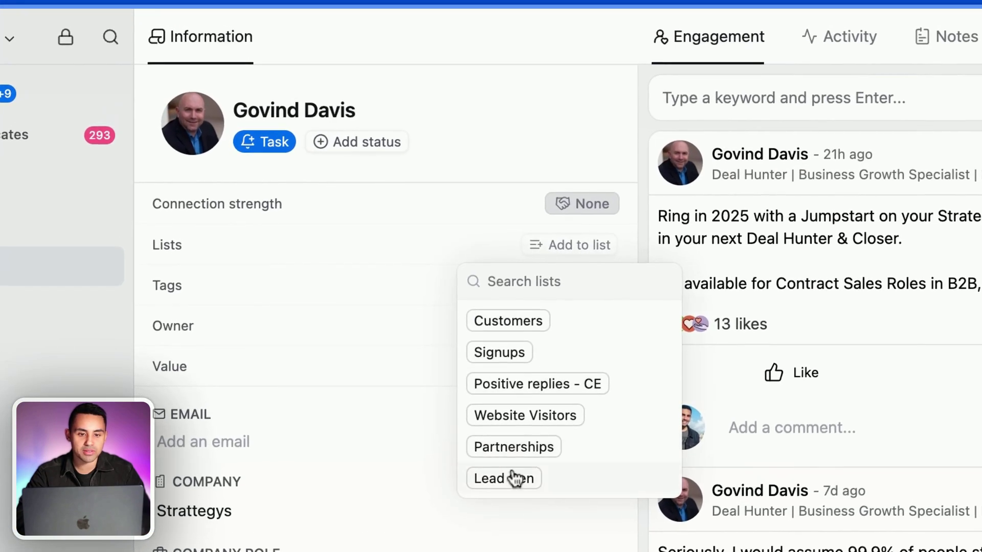
{"action": "left_click", "coordinate": [514, 479]}
{"action": "left_click", "coordinate": [379, 332]}
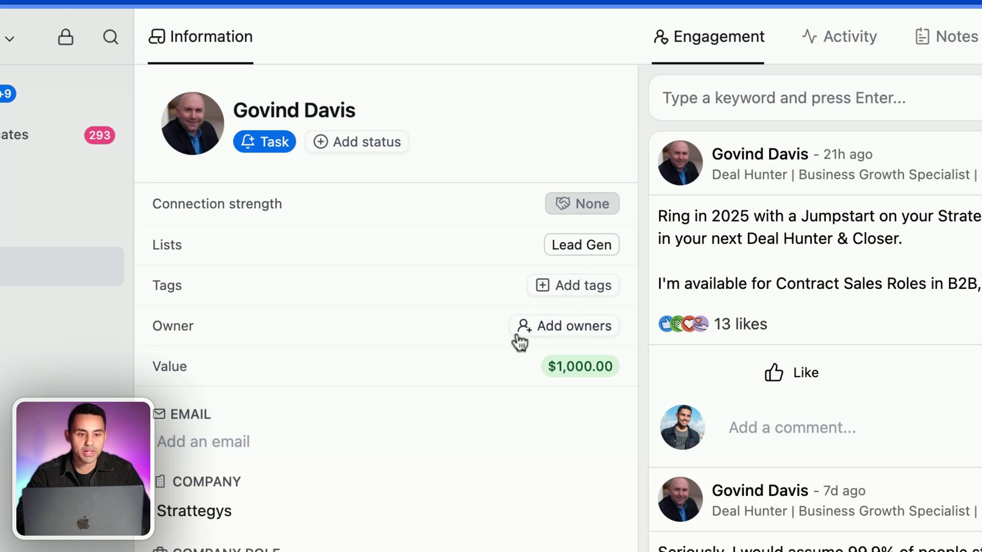
{"action": "left_click", "coordinate": [368, 150]}
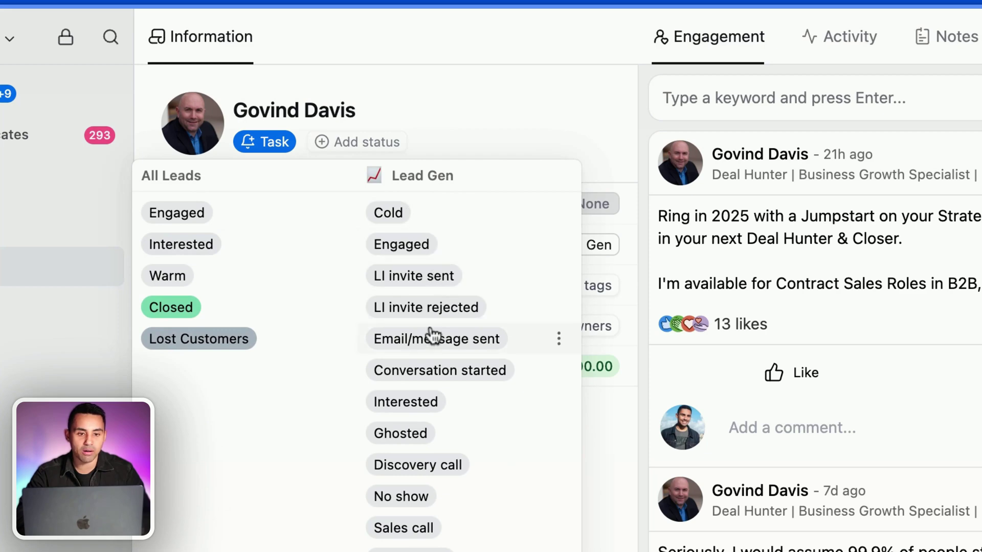
{"action": "left_click", "coordinate": [404, 213]}
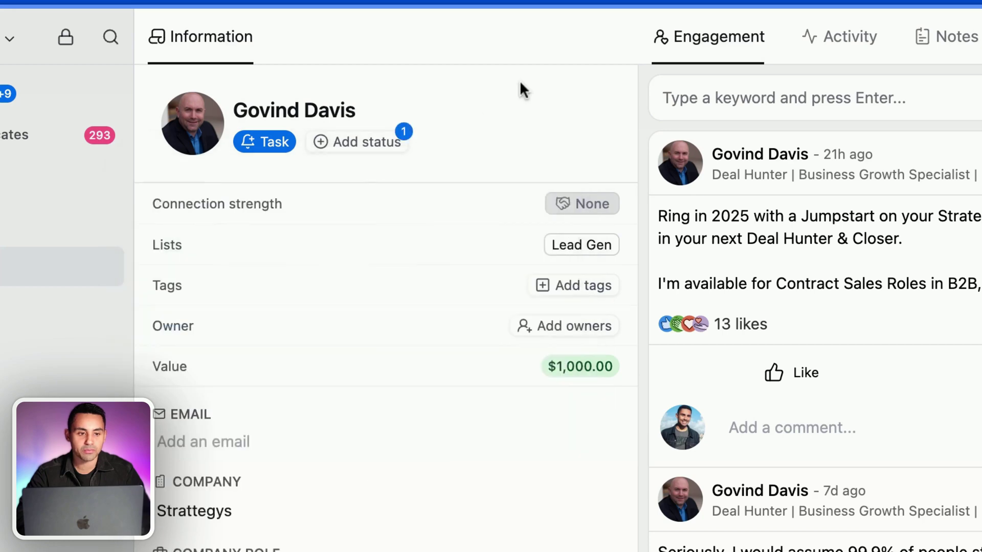
{"action": "key", "text": "Escape"}
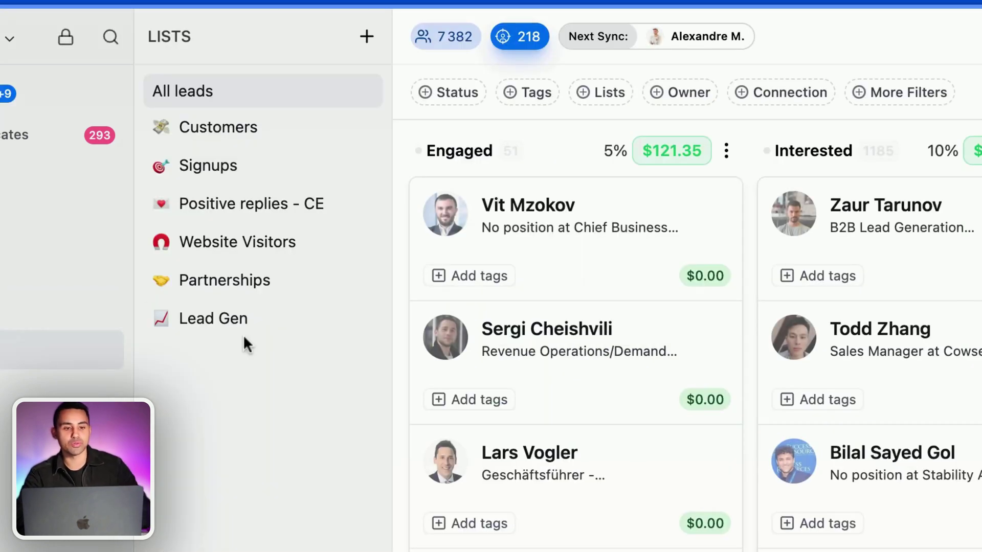
Step: Show the Lead Gen board and drag the lead card from Cold to Engaged
{"action": "left_click", "coordinate": [240, 322]}
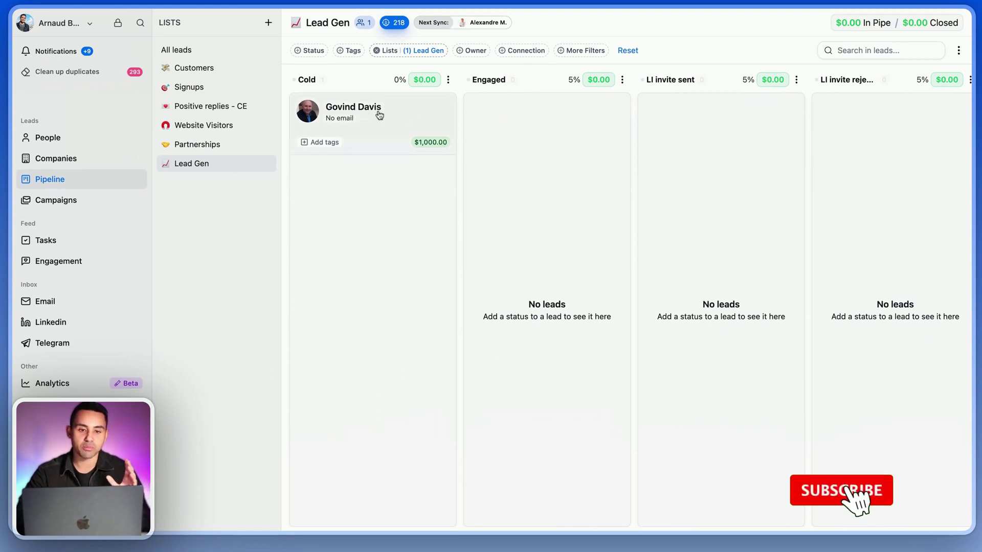
{"action": "left_click_drag", "start_coordinate": [382, 112], "coordinate": [535, 118]}
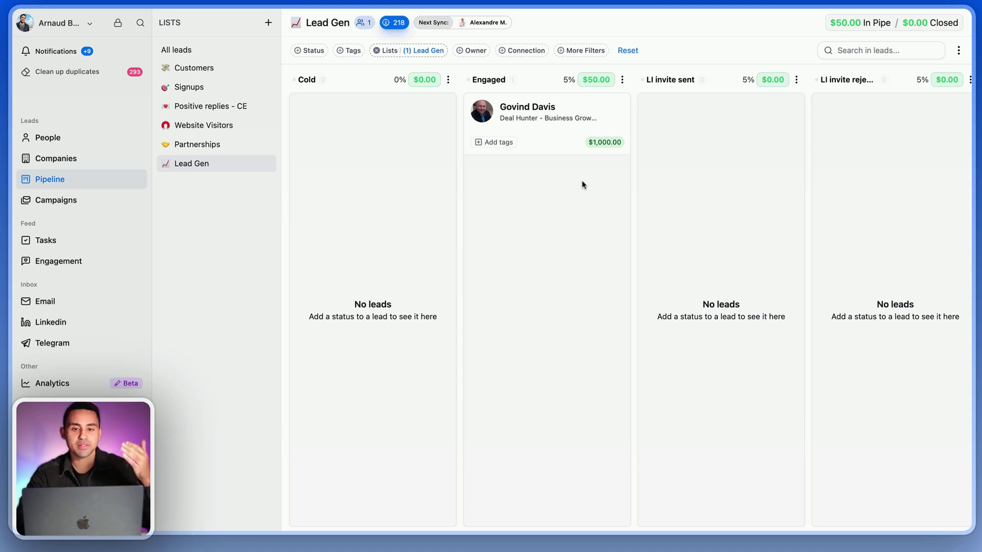
{"action": "mouse_move", "coordinate": [569, 79]}
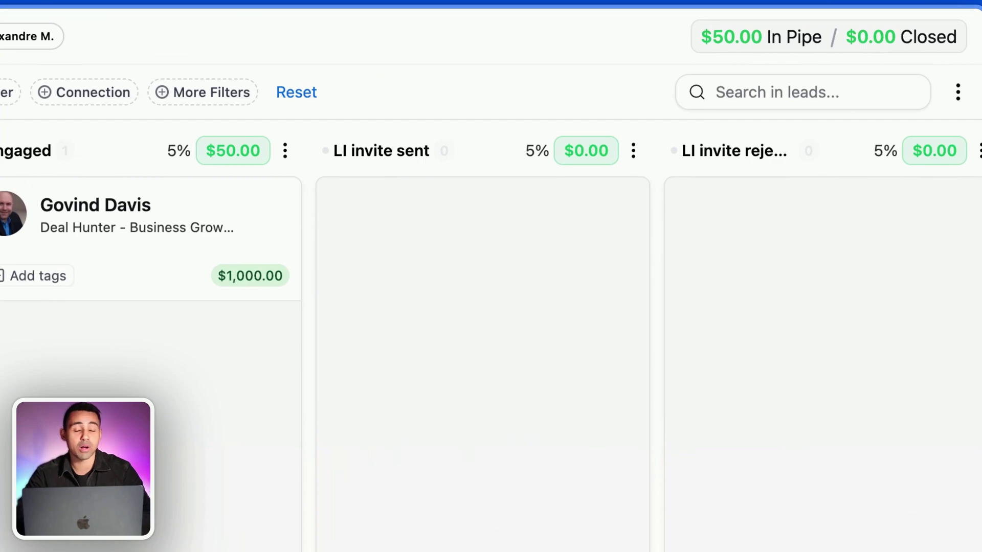
Step: Drag the lead through Email/message sent, Interested, Discovery call and No show into Deal won
{"action": "scroll", "coordinate": [142, 369], "scroll_direction": "right", "scroll_amount": 3}
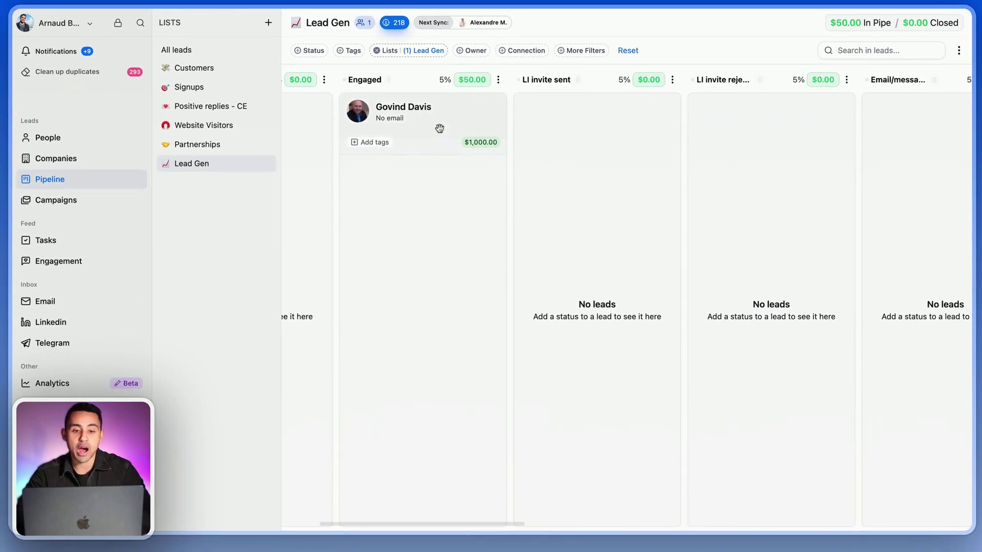
{"action": "left_click_drag", "start_coordinate": [440, 129], "coordinate": [901, 134]}
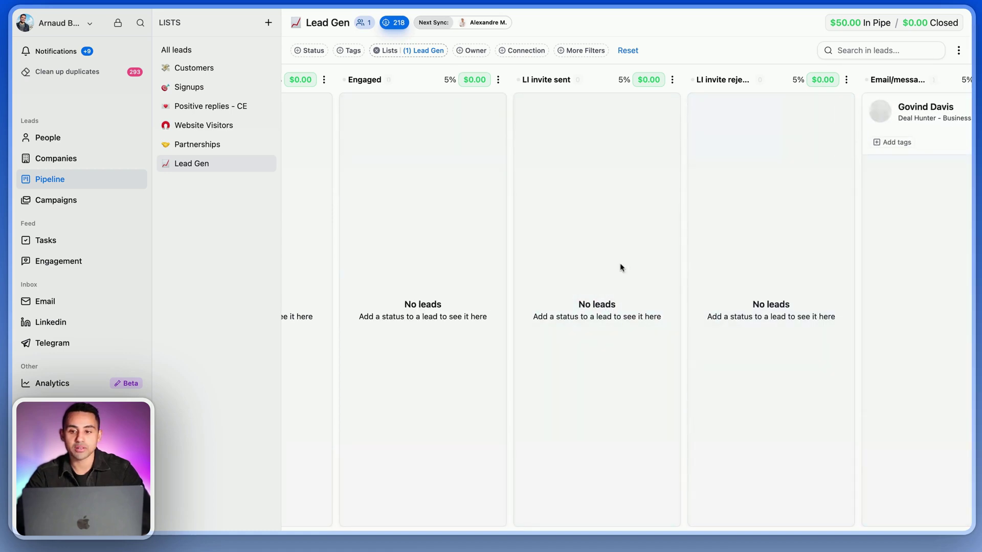
{"action": "scroll", "coordinate": [620, 268], "scroll_direction": "right", "scroll_amount": 10}
{"action": "left_click_drag", "start_coordinate": [401, 125], "coordinate": [724, 141]}
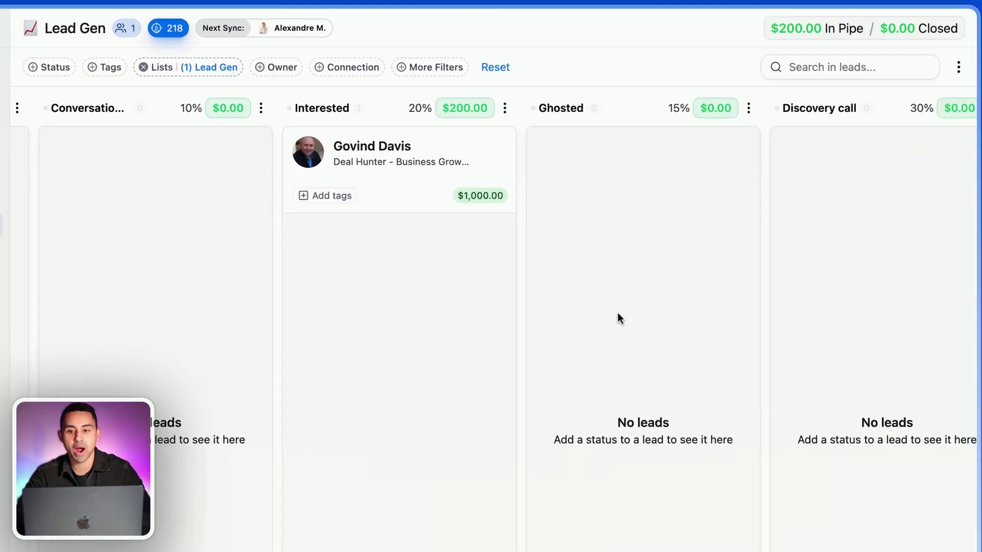
{"action": "scroll", "coordinate": [618, 315], "scroll_direction": "right", "scroll_amount": 5}
{"action": "left_click_drag", "start_coordinate": [110, 177], "coordinate": [772, 210]}
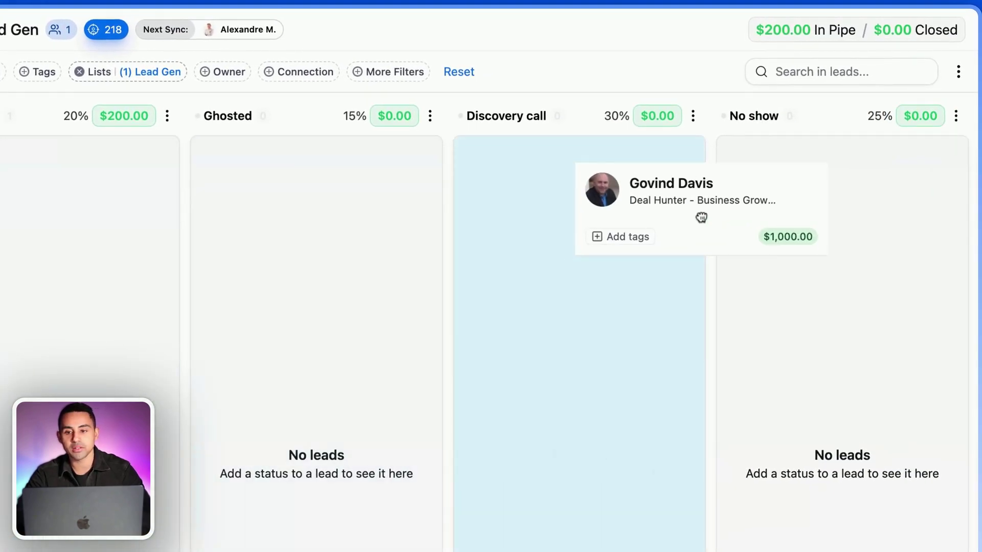
{"action": "scroll", "coordinate": [536, 298], "scroll_direction": "right", "scroll_amount": 10}
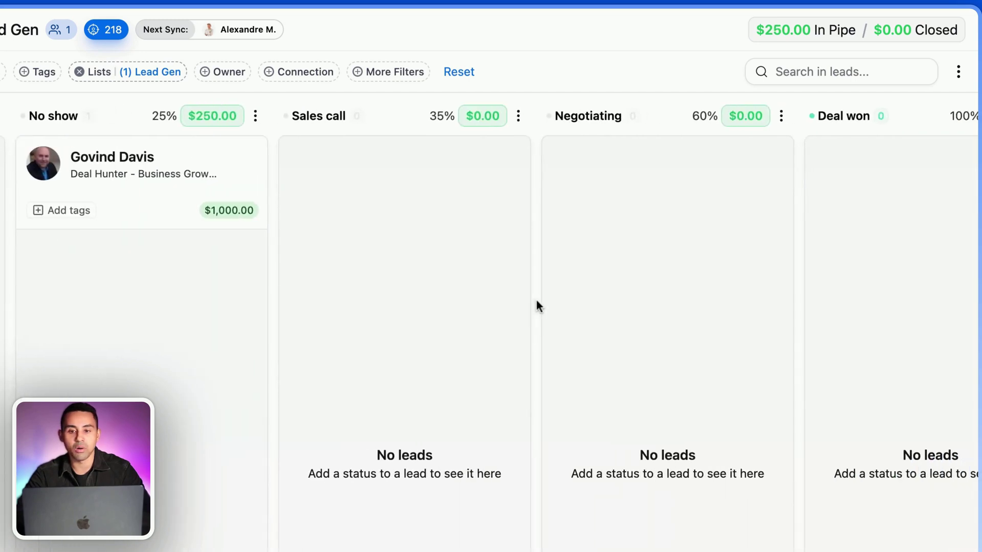
{"action": "left_click_drag", "start_coordinate": [130, 179], "coordinate": [832, 211]}
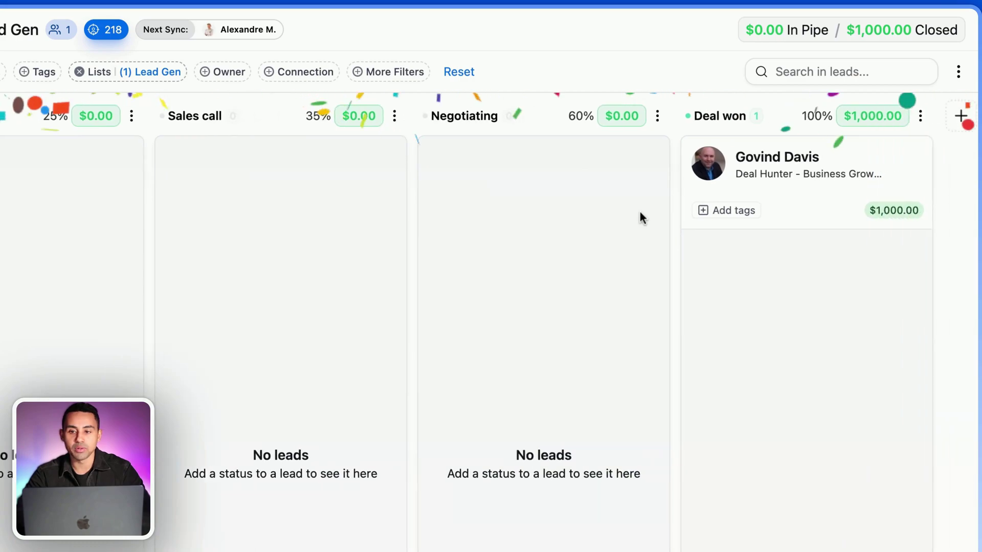